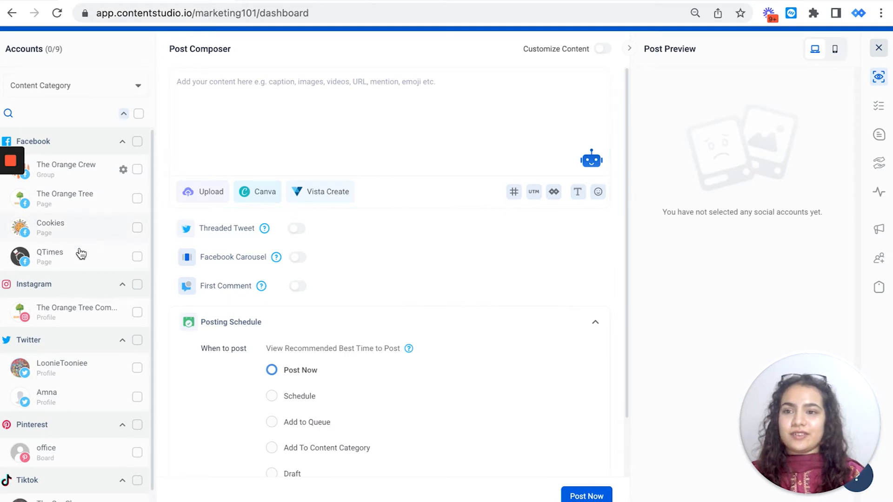
- Select The Orange Tree Company Instagram profile for the post and open the media library
click(138, 314)
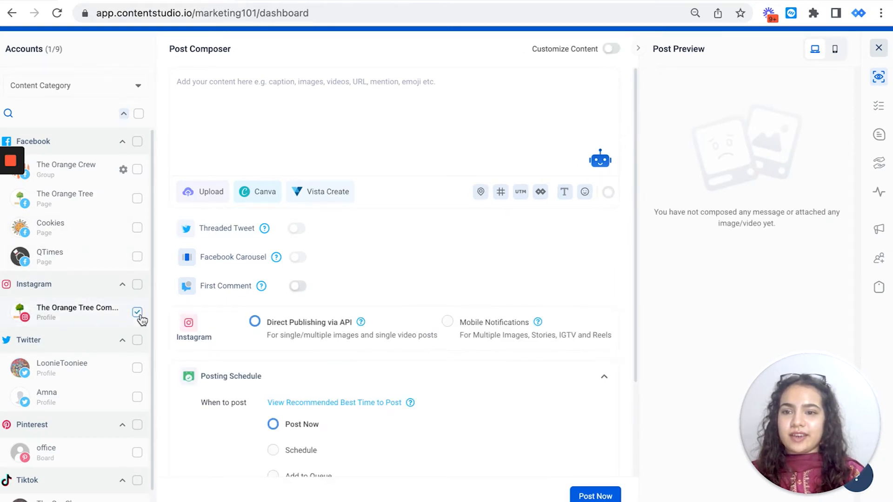
click(208, 195)
click(229, 264)
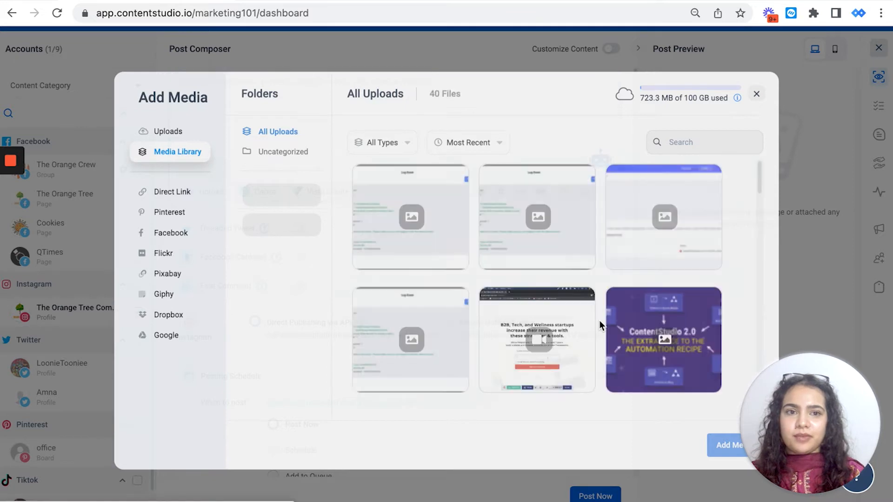
- Add the Awesome Cyber Monday image from the media library to the post and open it in the image editor
scroll(599, 320, down, 3)
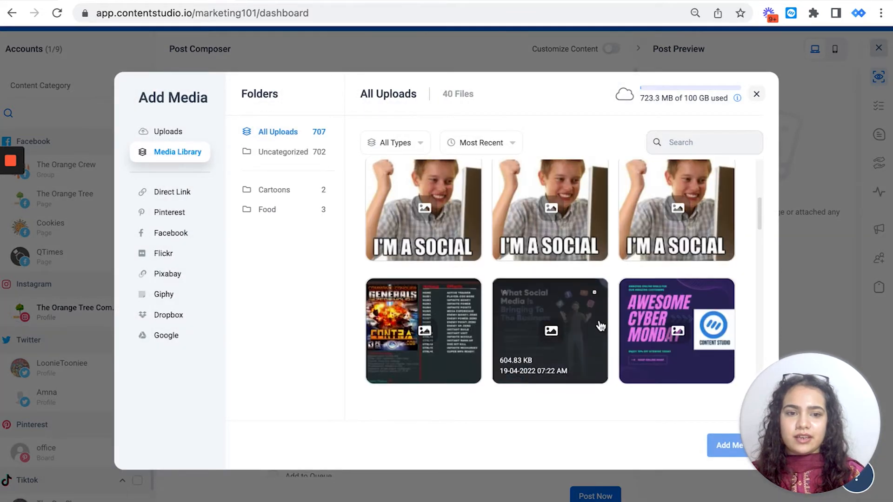
click(630, 293)
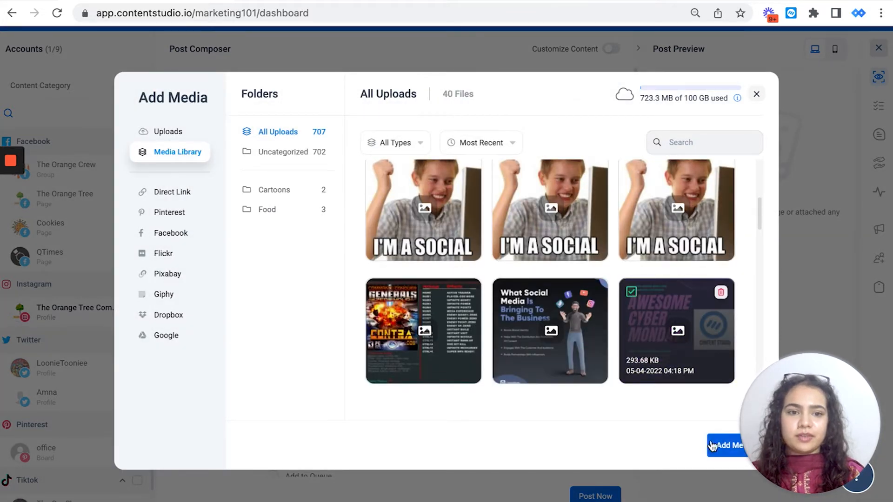
click(726, 460)
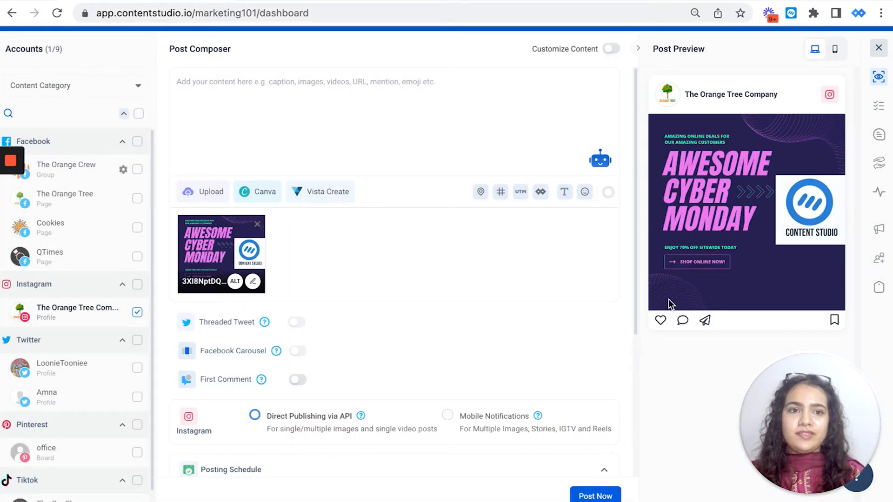
click(253, 282)
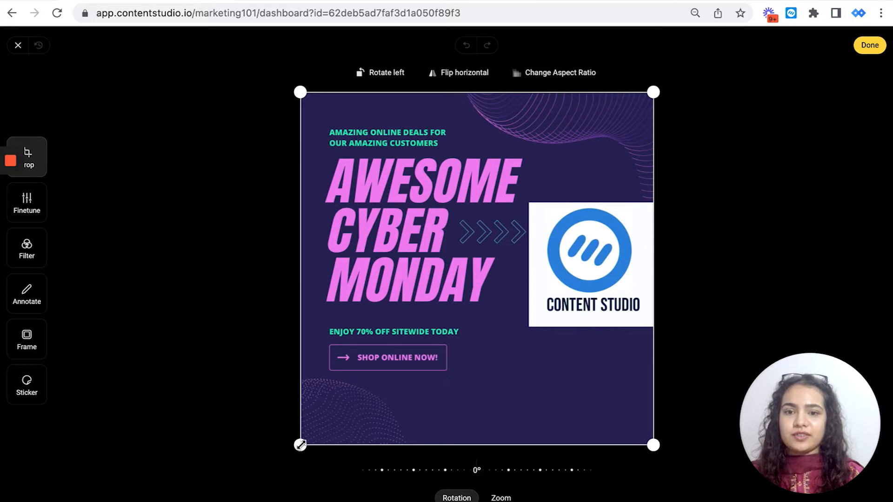
- Crop the strip off the bottom of the image and change the crop aspect ratio to Square
drag(301, 445, 302, 388)
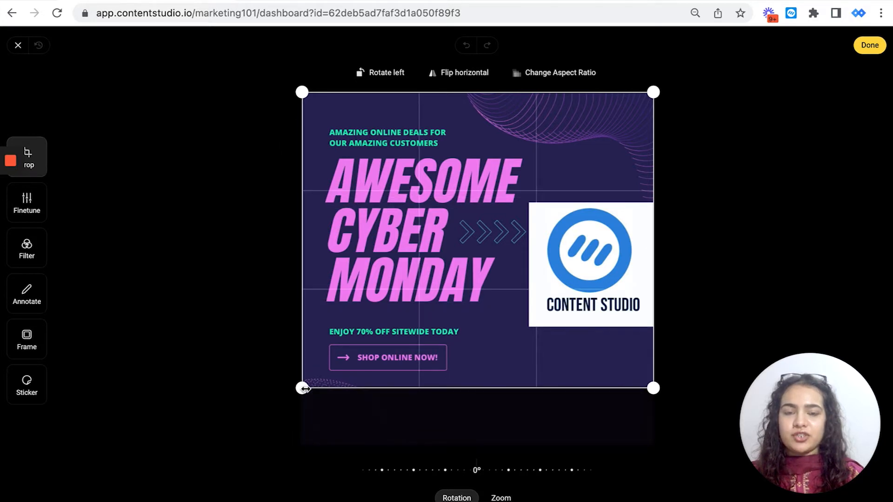
click(581, 83)
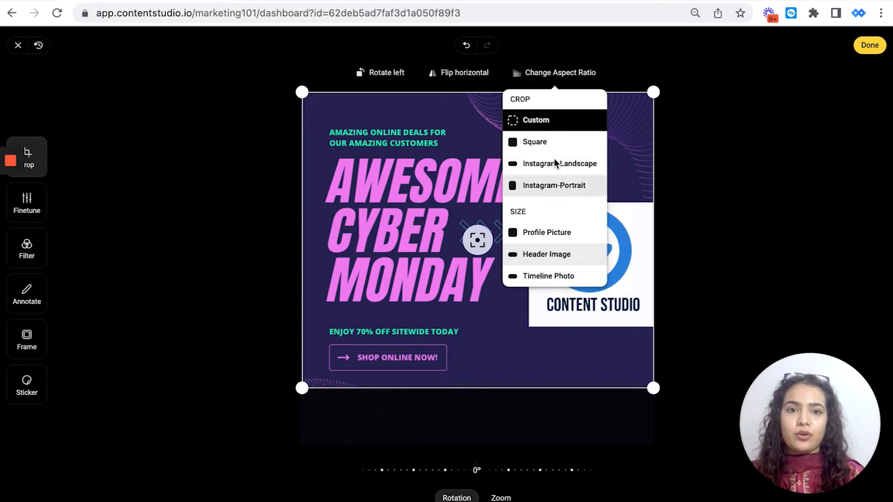
click(554, 143)
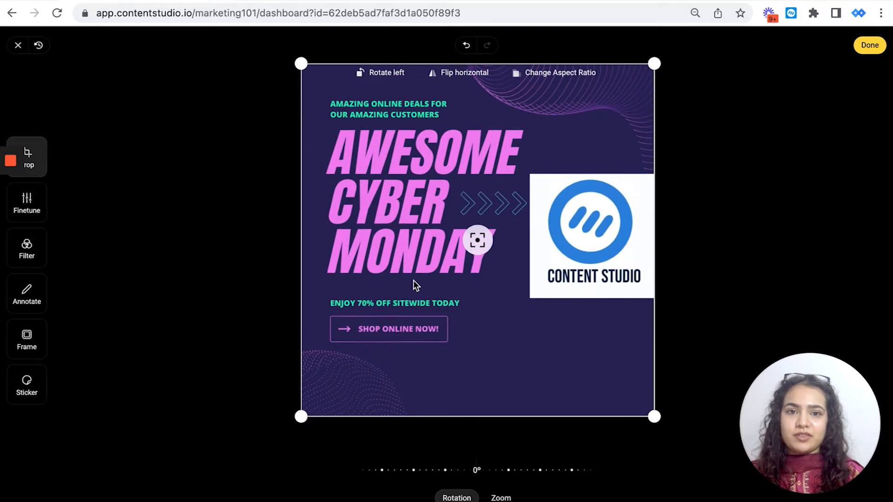
- Rotate the image clockwise within the crop frame and set its zoom to 63%
scroll(448, 239, up, 2)
scroll(448, 239, down, 2)
scroll(448, 239, up, 2)
scroll(448, 239, up, 2)
scroll(448, 239, down, 3)
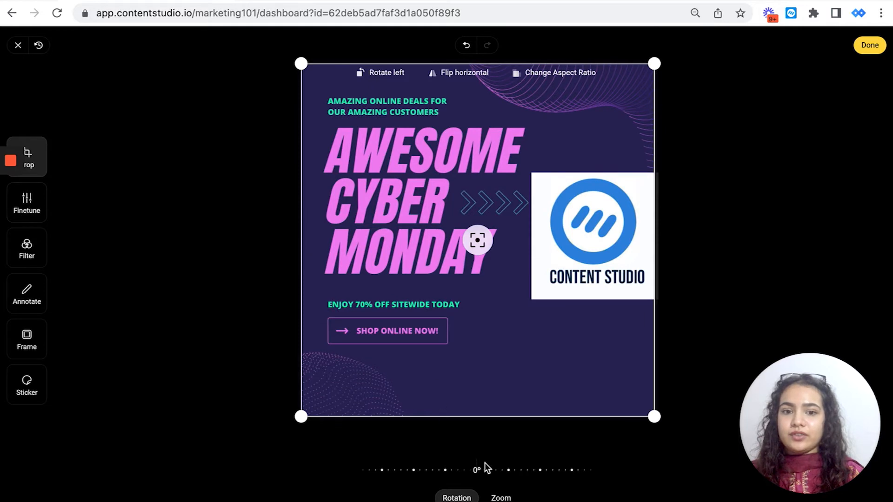
drag(469, 475, 395, 470)
click(501, 498)
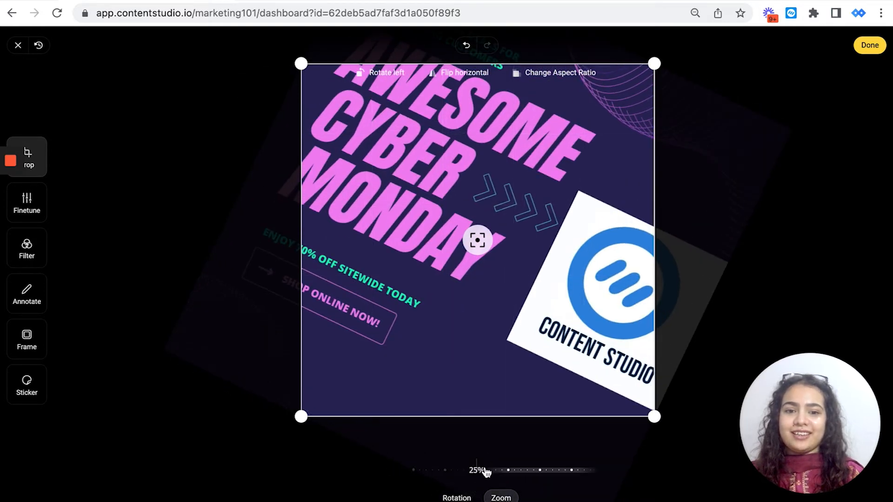
drag(437, 470, 530, 480)
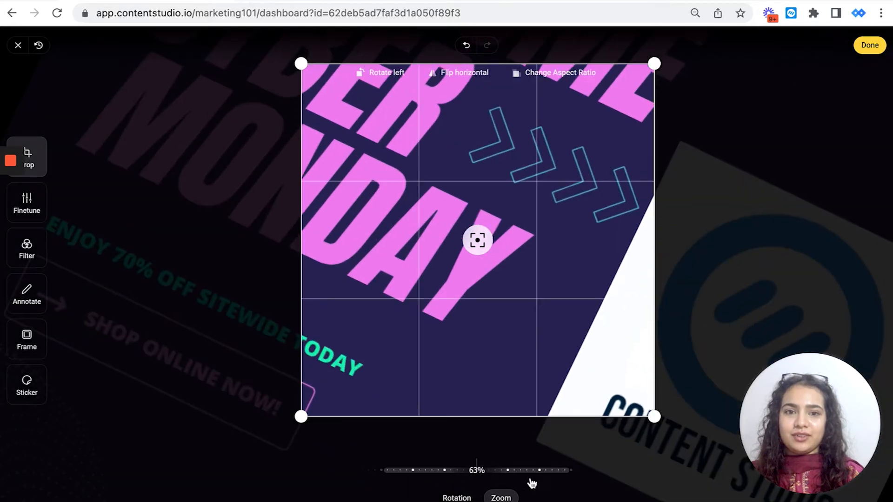
- Undo the zoom, rotation and crop changes to restore the original image framing
click(465, 49)
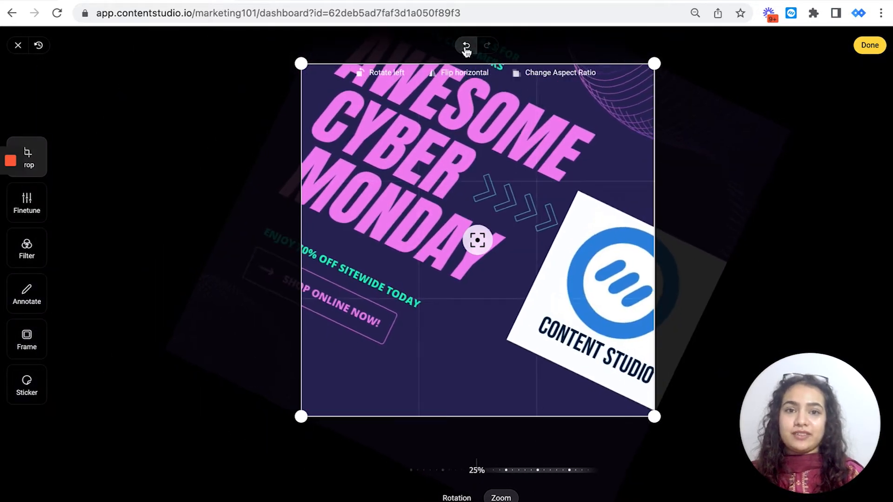
click(465, 50)
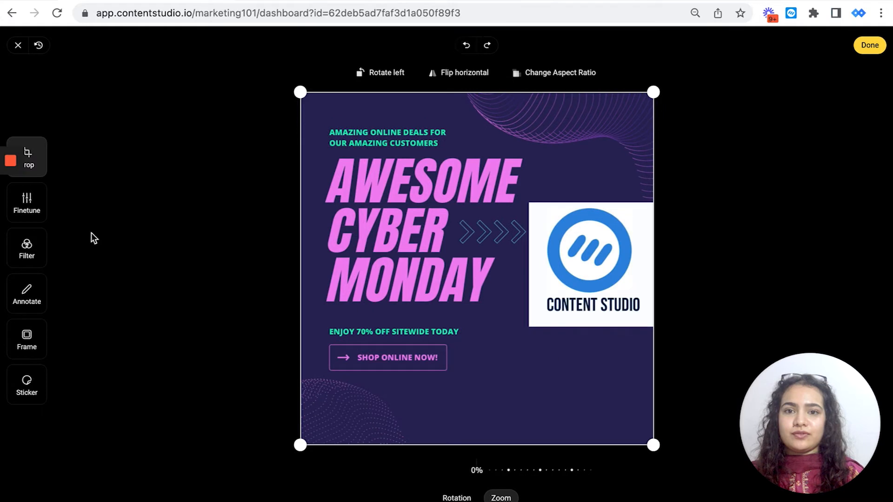
- Finetune the image with brightness at -19 and contrast at -14
click(41, 212)
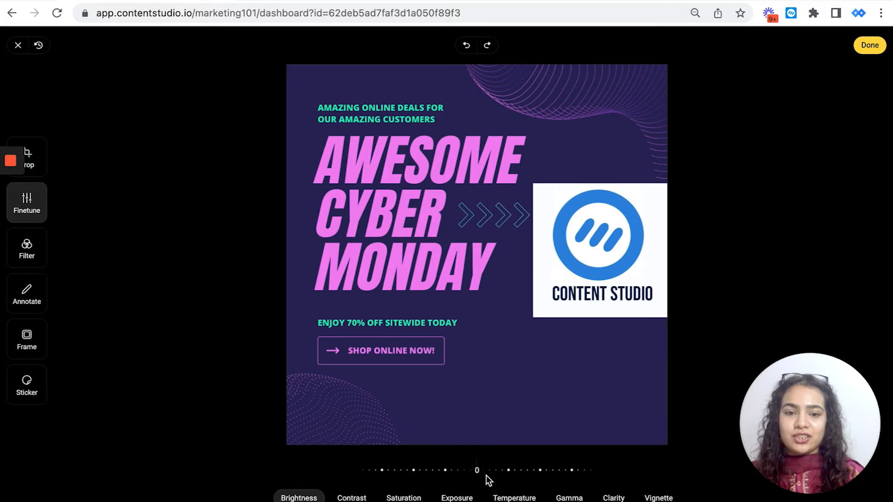
drag(507, 475, 510, 475)
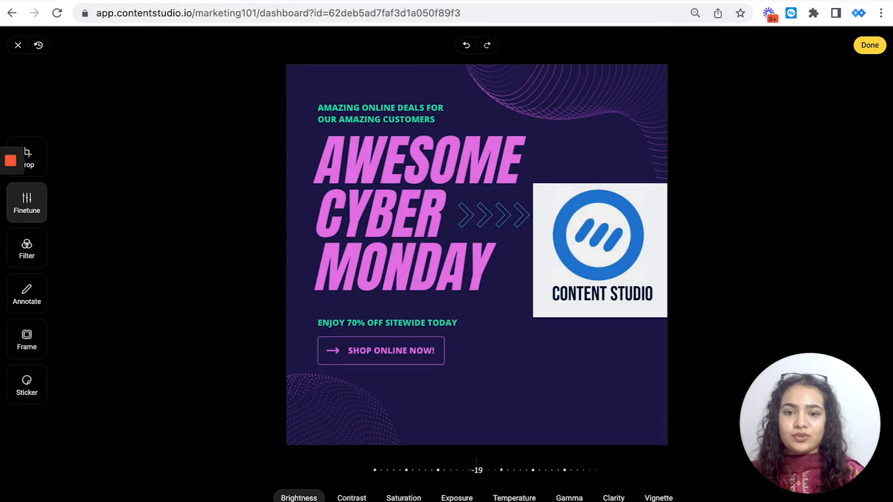
click(350, 499)
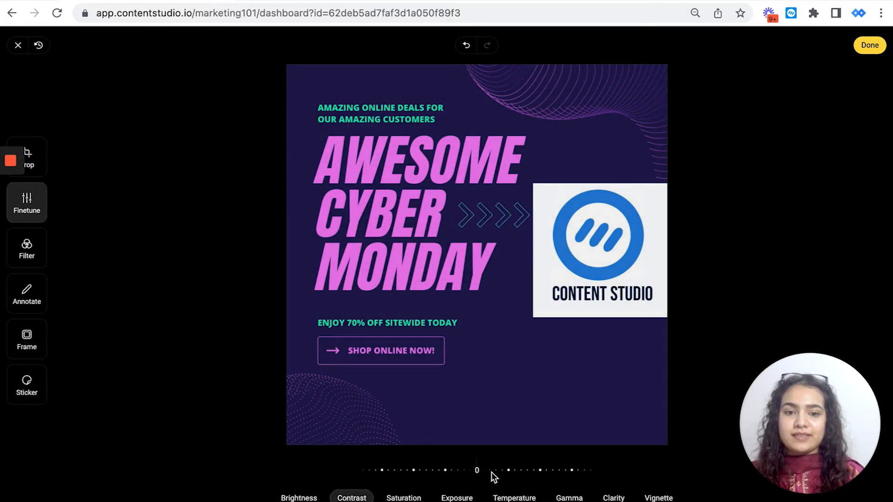
drag(497, 472, 509, 475)
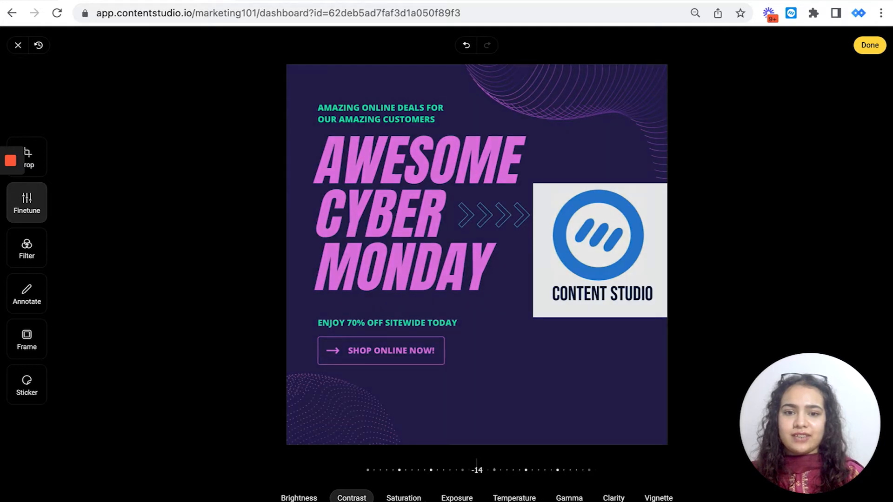
- Set the image's saturation to 32 and its vignette to -17
click(404, 498)
drag(506, 472, 464, 470)
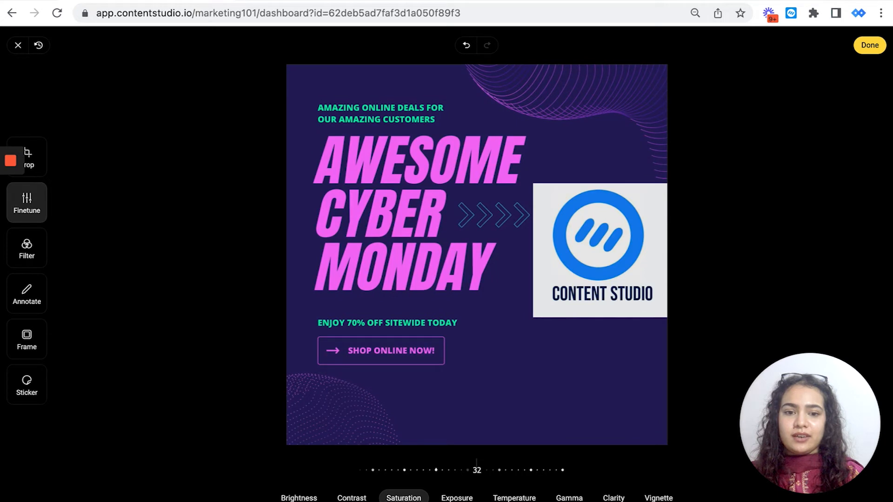
click(659, 498)
mouse_move(502, 464)
mouse_down()
mouse_move(479, 474)
mouse_move(525, 471)
mouse_move(517, 471)
mouse_up()
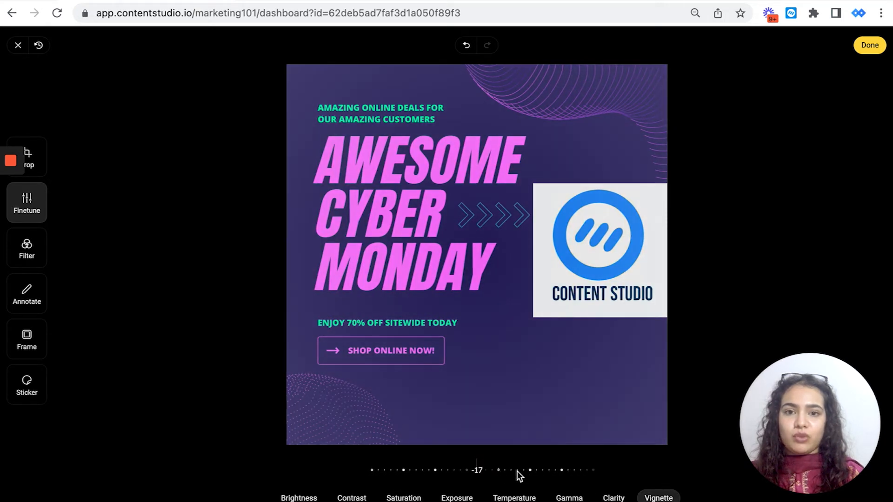
- Try the Fade, Warm, Pastel and Chrome filters on the image and apply the Cold filter
click(36, 258)
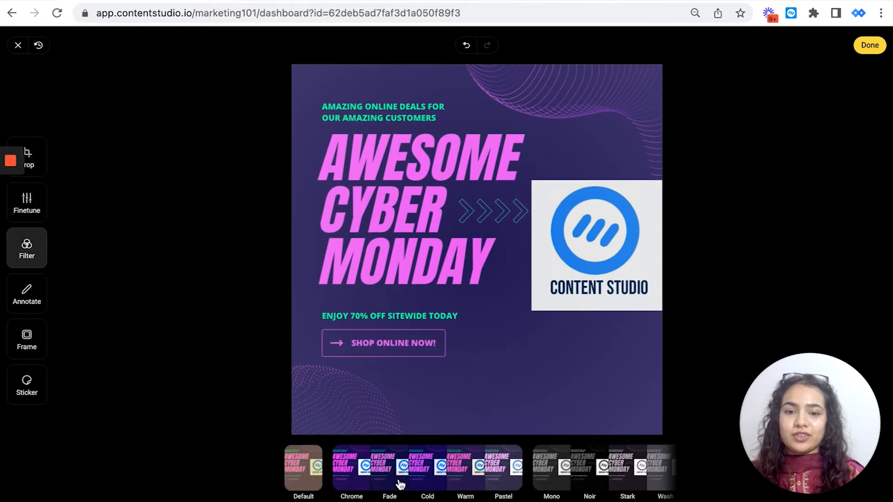
click(380, 482)
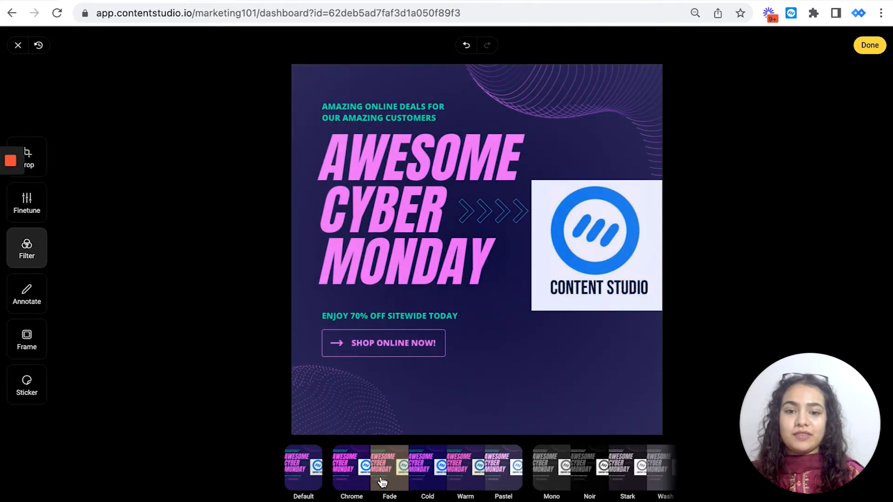
click(451, 479)
click(519, 478)
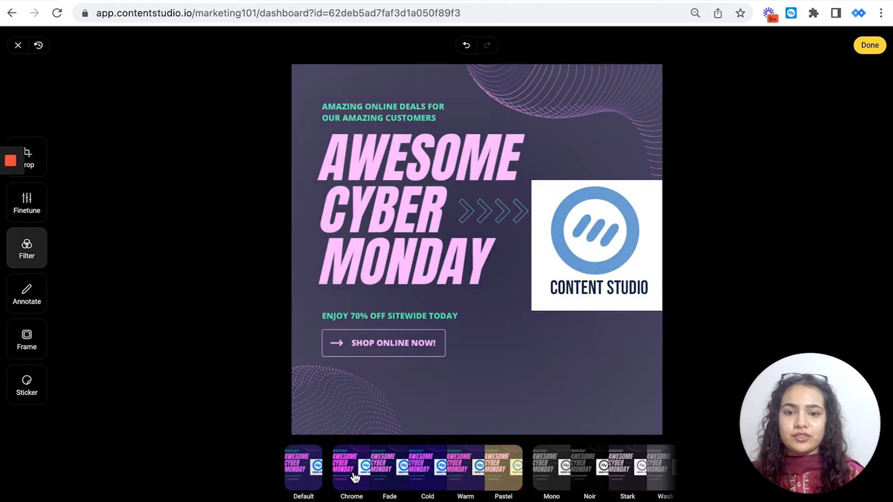
click(355, 477)
click(393, 478)
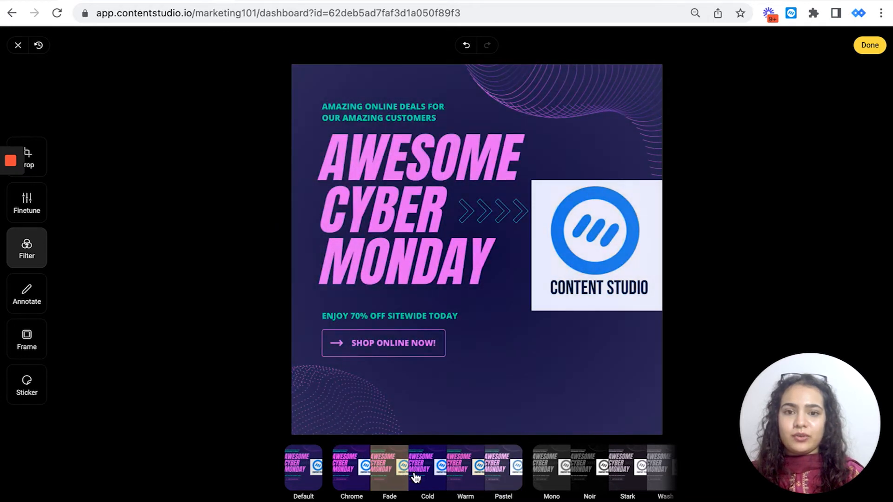
click(432, 478)
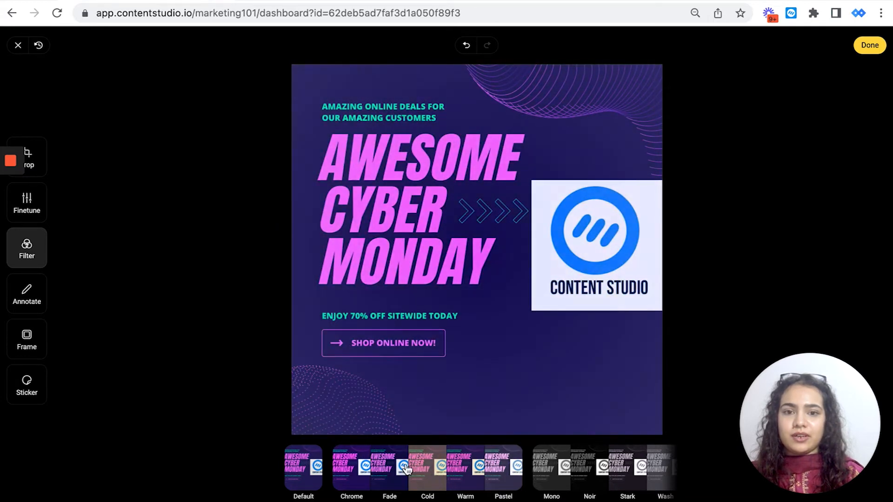
- Make and undo a trial Sharpie stroke on the image, and set the annotation line to yellow with Medium width
click(28, 293)
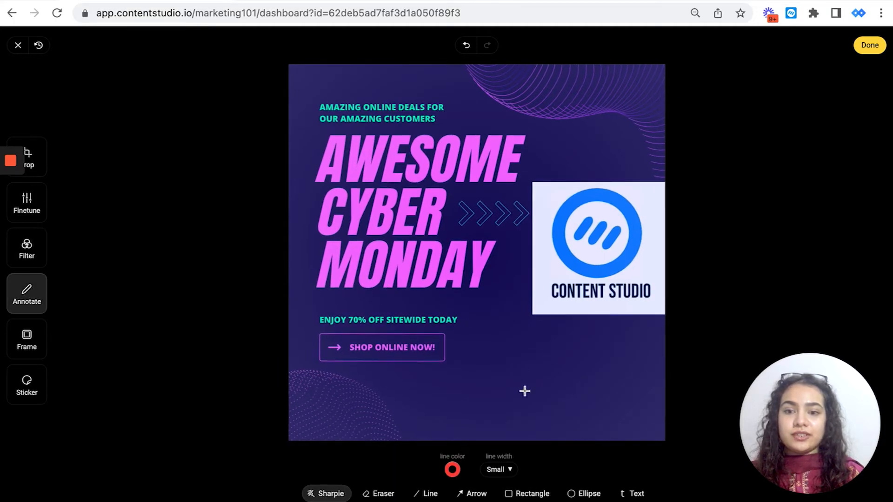
mouse_move(487, 312)
mouse_down()
mouse_move(524, 406)
mouse_move(611, 398)
mouse_up()
key(ctrl+z)
click(452, 470)
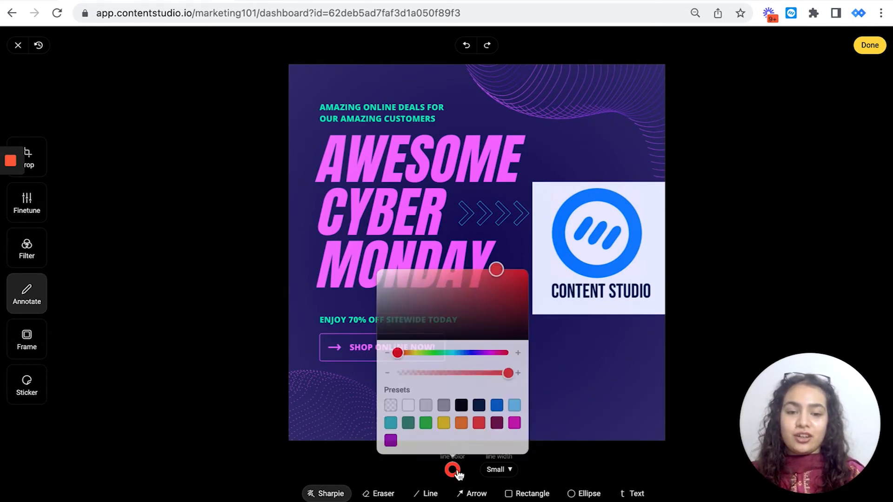
click(444, 423)
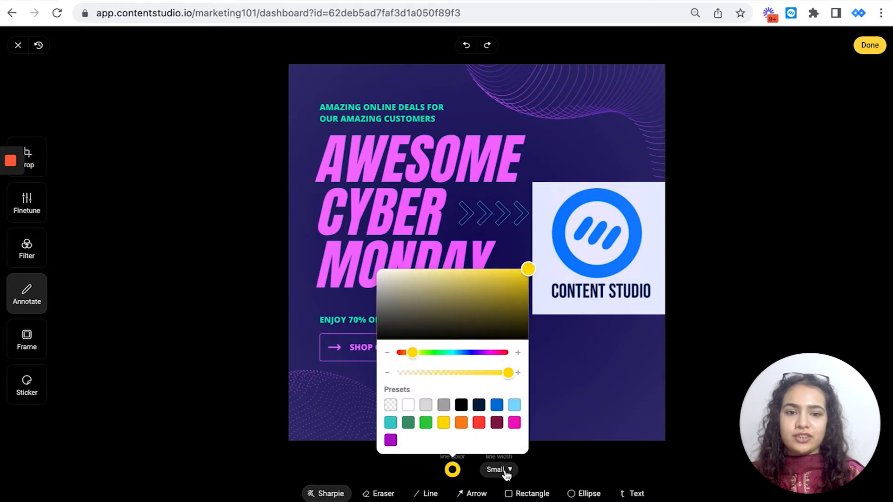
click(495, 470)
click(495, 384)
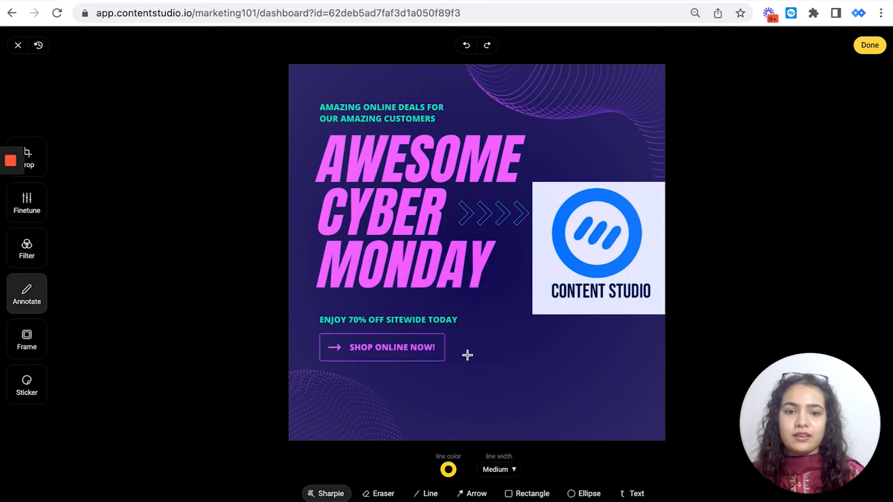
- Try a yellow freehand Sharpie zigzag and a straight line below the logo, undoing each one
drag(467, 372, 622, 419)
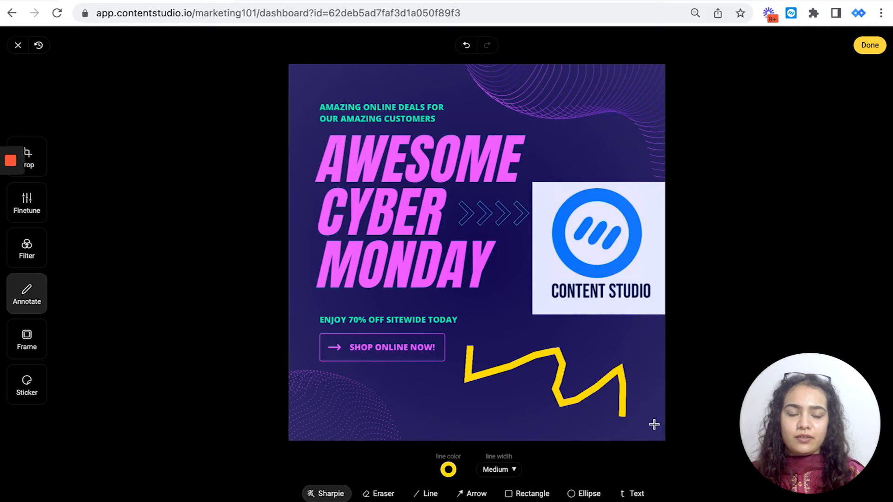
key(ctrl+z)
click(383, 494)
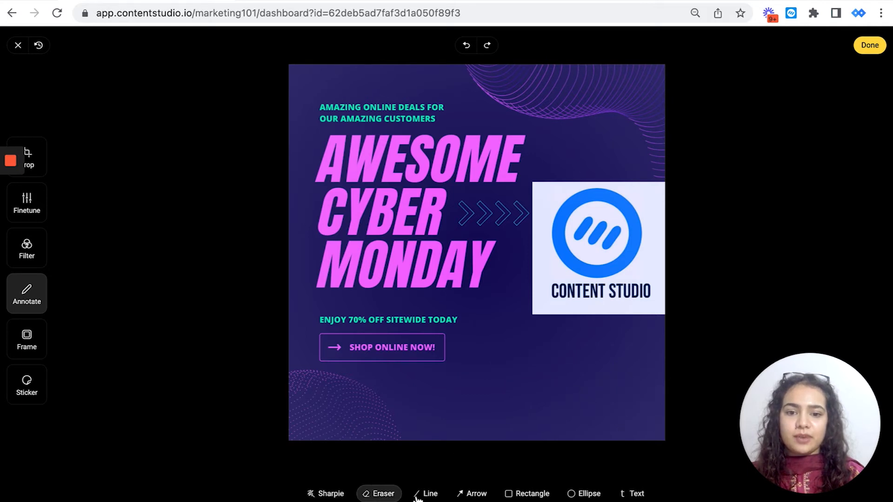
click(437, 496)
drag(492, 384, 546, 331)
key(ctrl+z)
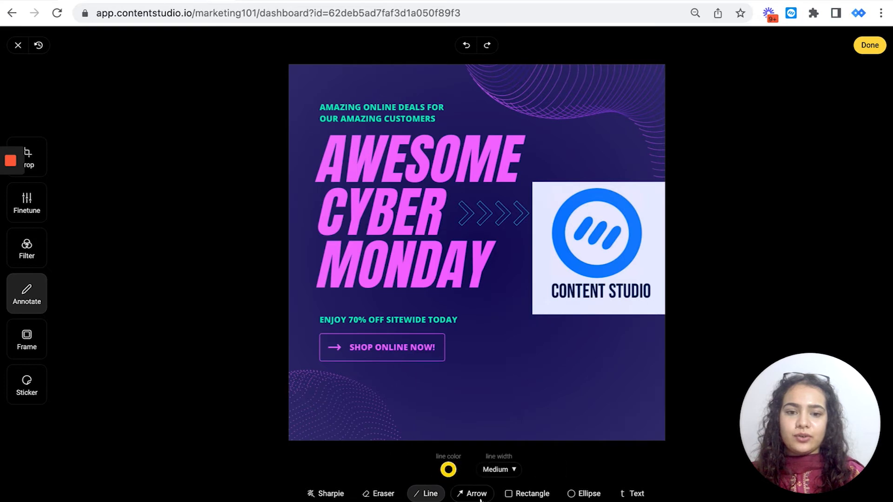
- Undo a trial arrow and draw a yellow arrow with a Circle solid start, running from below the logo box to above it
click(480, 496)
drag(456, 385, 609, 144)
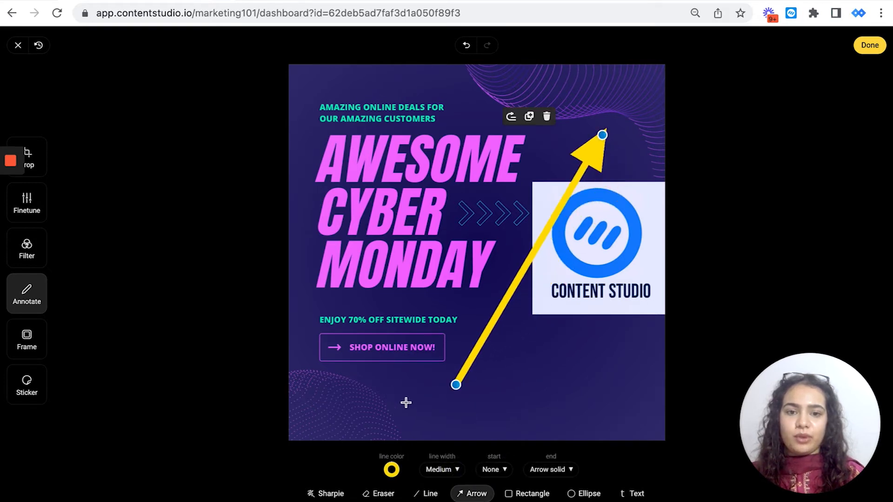
key(ctrl+z)
click(496, 470)
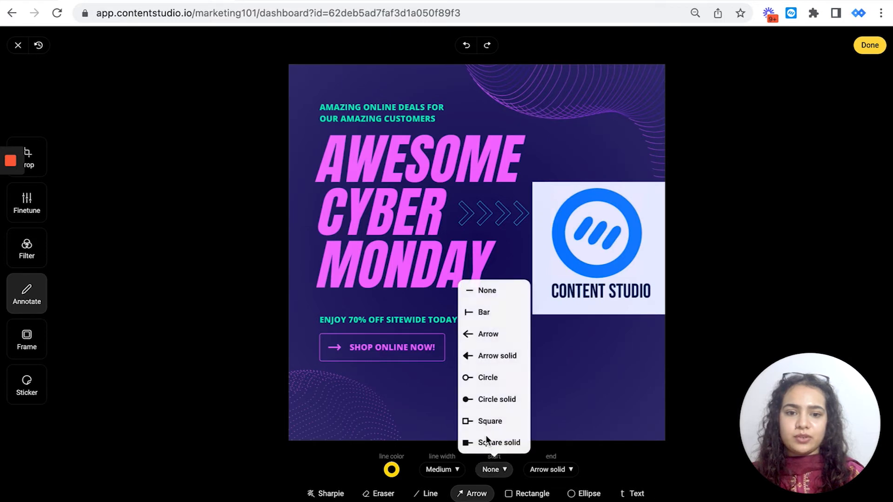
click(518, 401)
mouse_move(465, 401)
mouse_down()
mouse_move(589, 221)
mouse_move(579, 140)
mouse_up()
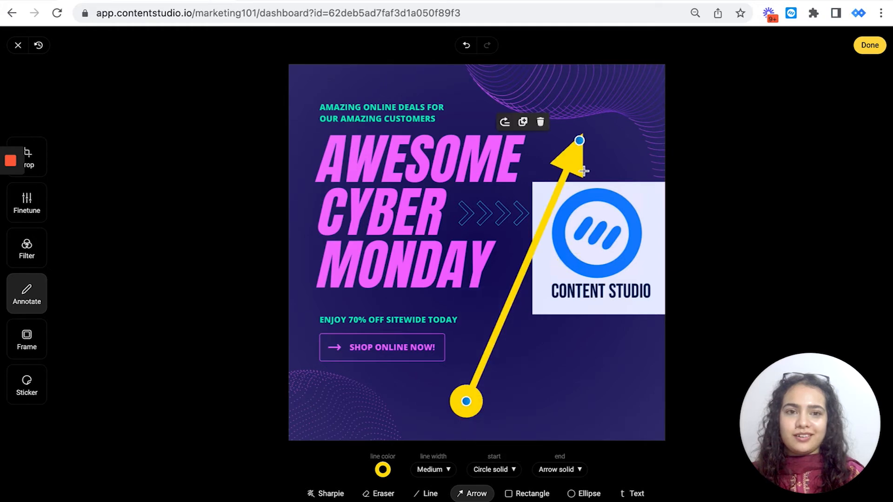
- Undo the yellow arrow, try a red-filled rectangle with a yellow outline and then transparent fill below the logo, and undo it
key(ctrl+z)
click(528, 497)
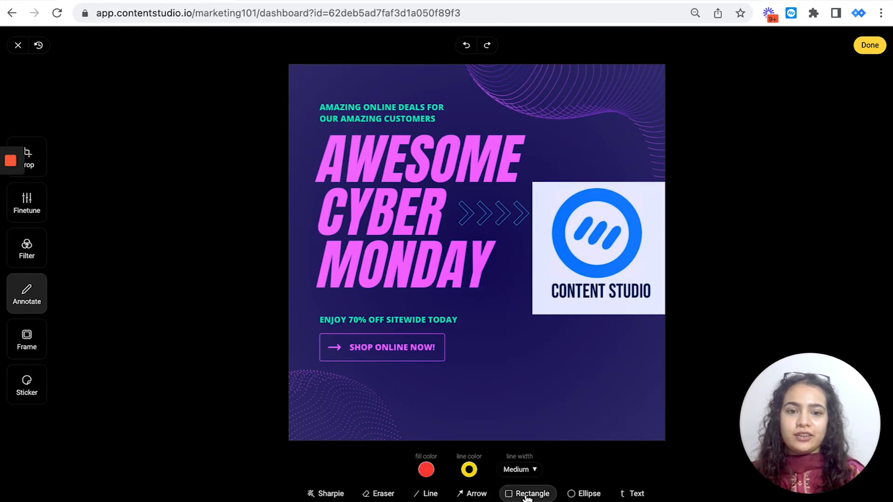
drag(490, 338, 647, 420)
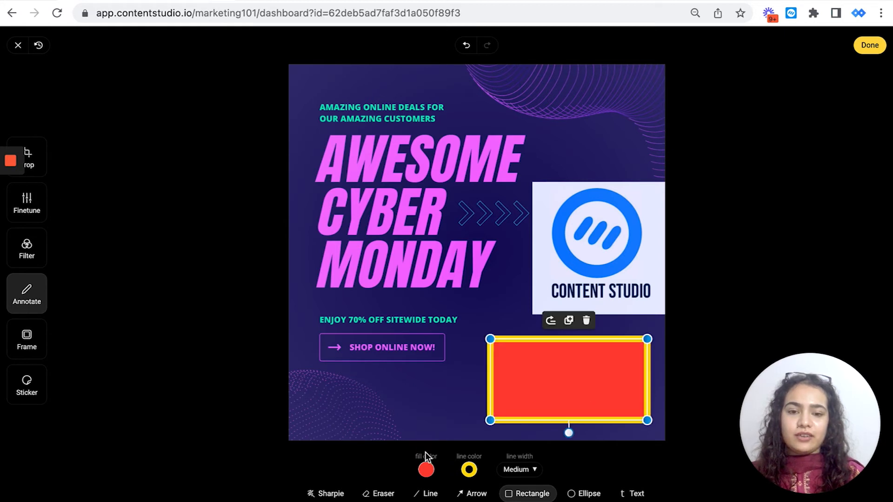
click(426, 469)
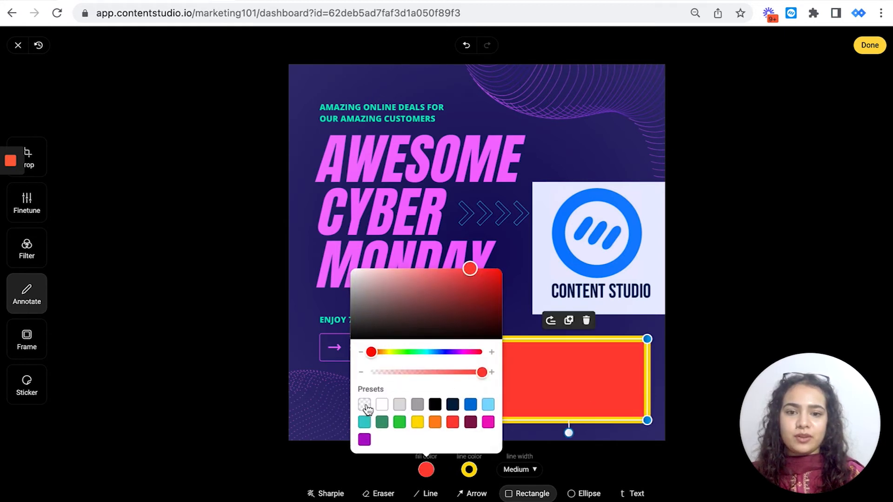
click(365, 405)
key(ctrl+z)
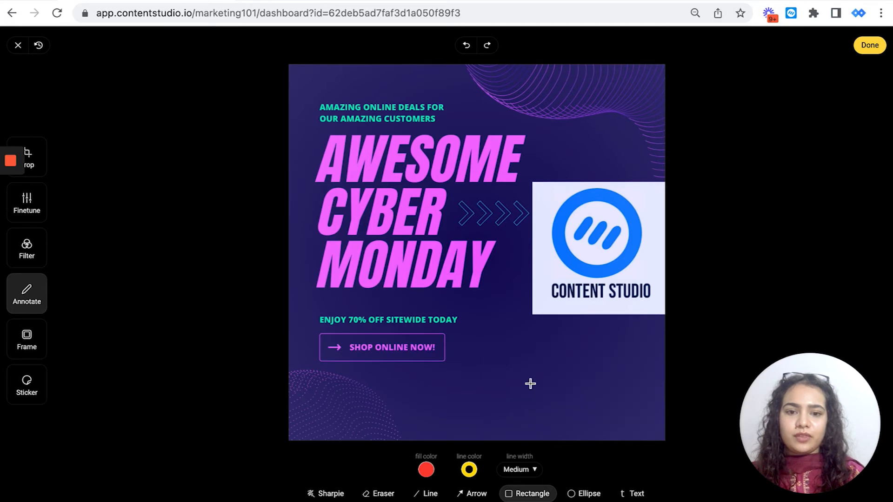
- Try a yellow-outlined rectangle with transparent fill in the area below the logo and undo it
click(426, 471)
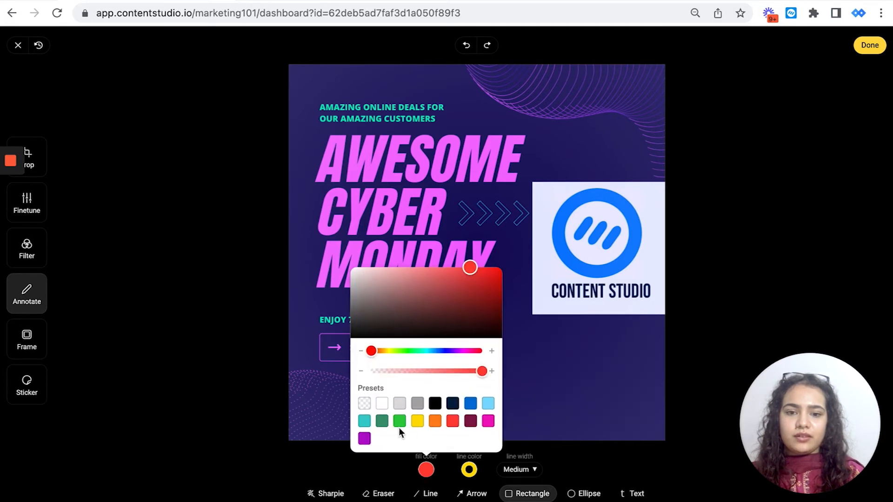
click(365, 405)
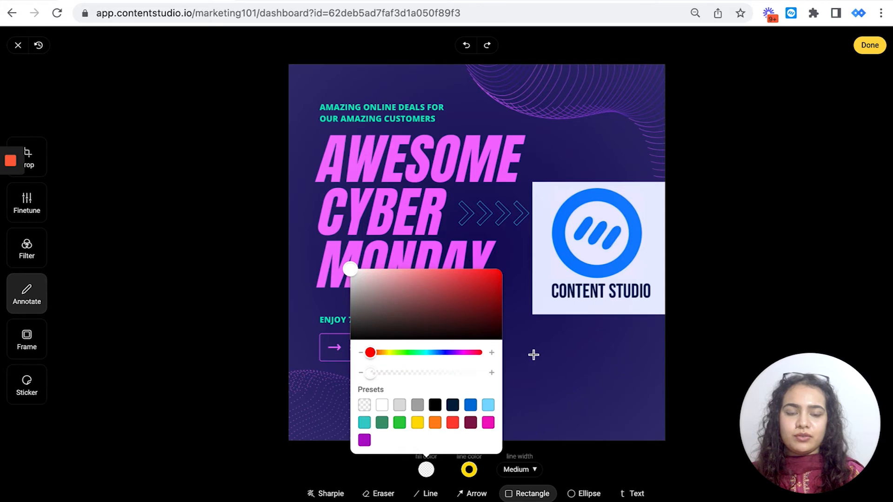
drag(638, 420, 512, 348)
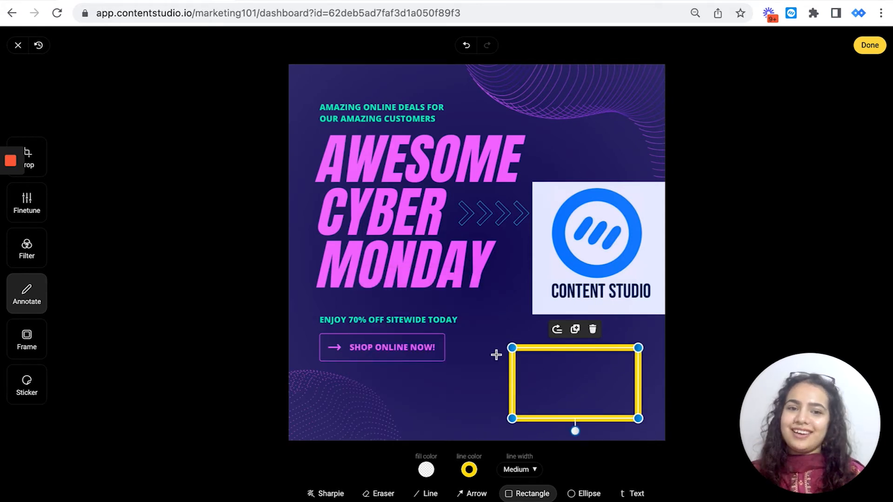
key(ctrl+z)
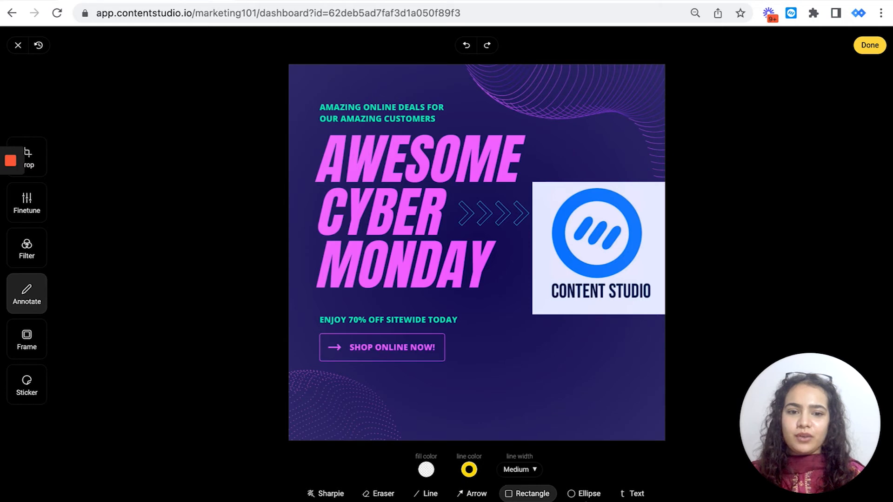
- Try a yellow-outlined ellipse with transparent fill below the logo and undo it
click(587, 494)
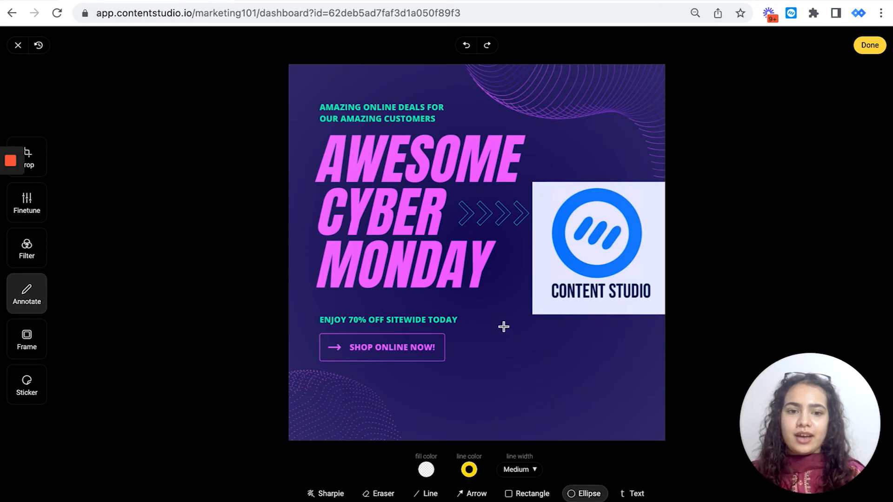
drag(505, 327, 657, 437)
key(ctrl+z)
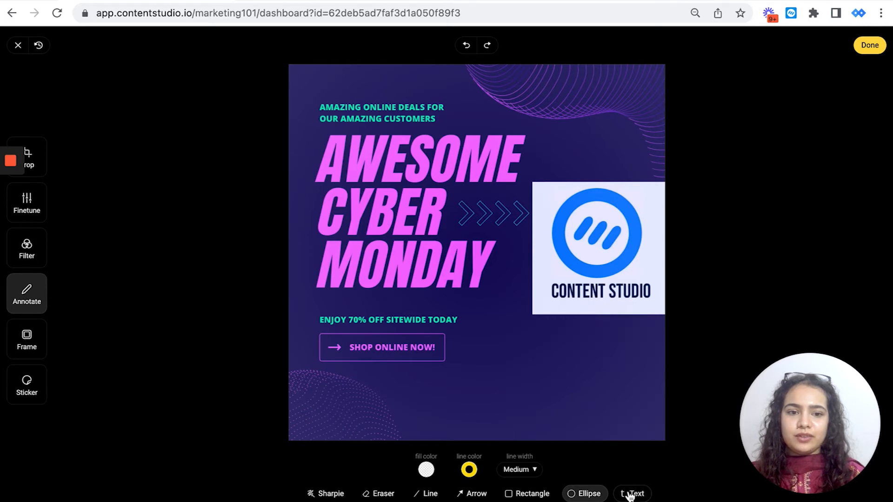
- Set up the text annotation with yellow font color, Monospaced font, Bold Italic style and Medium size
click(631, 494)
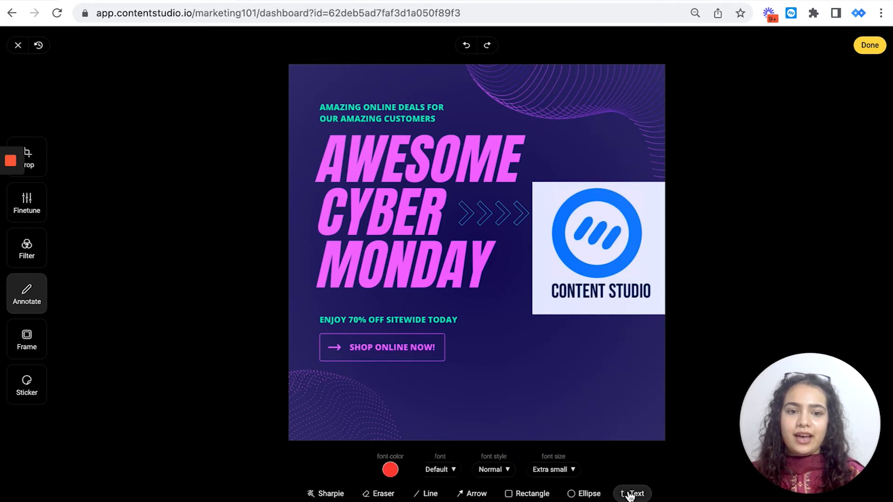
click(390, 469)
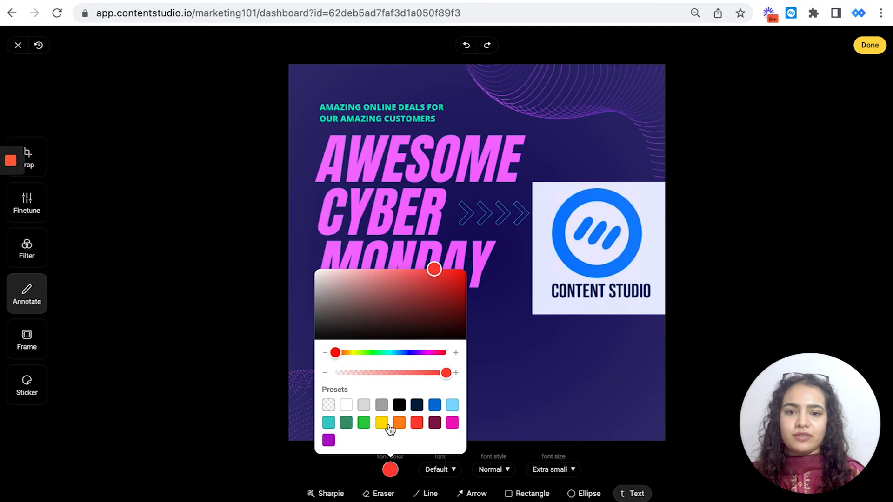
click(381, 423)
click(454, 471)
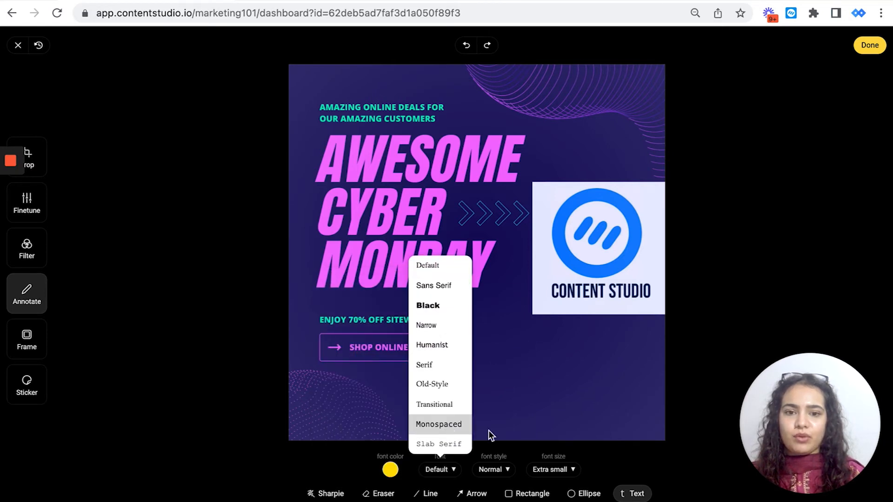
click(448, 425)
click(515, 471)
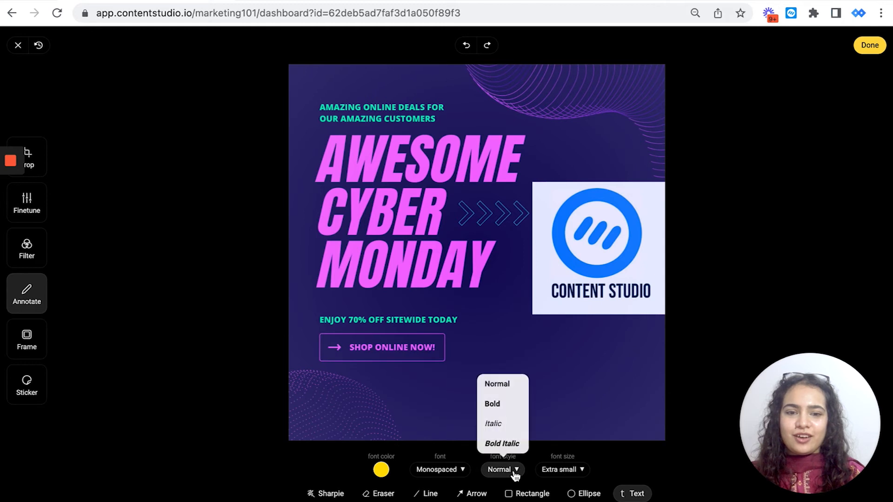
click(504, 445)
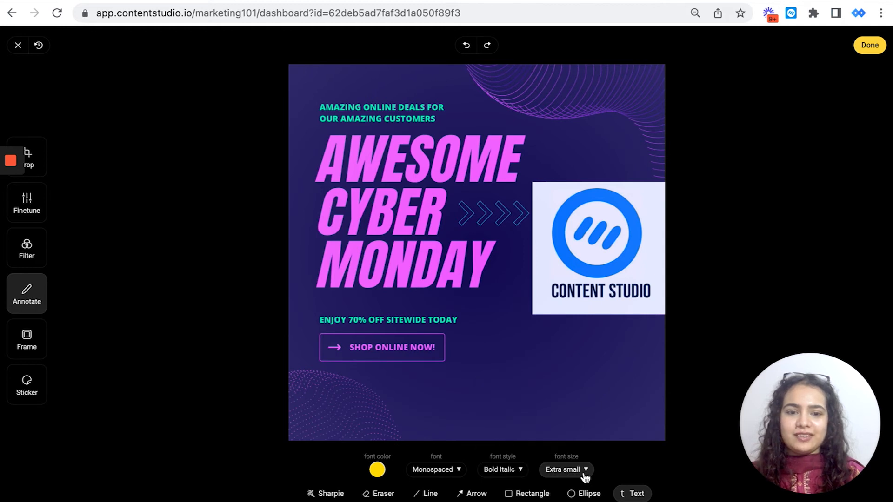
click(587, 472)
click(561, 386)
- Add a text box reading "Hey!!" below the logo and center-align its text
drag(515, 338, 648, 418)
click(572, 368)
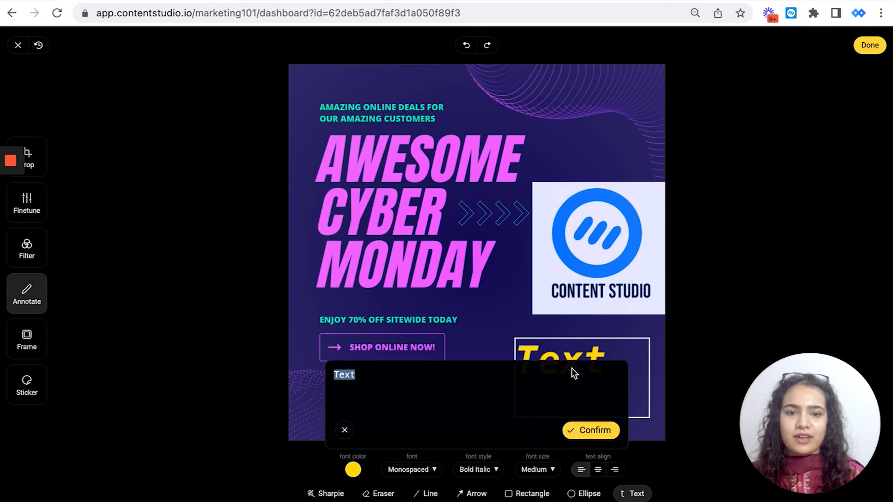
text(Hey)
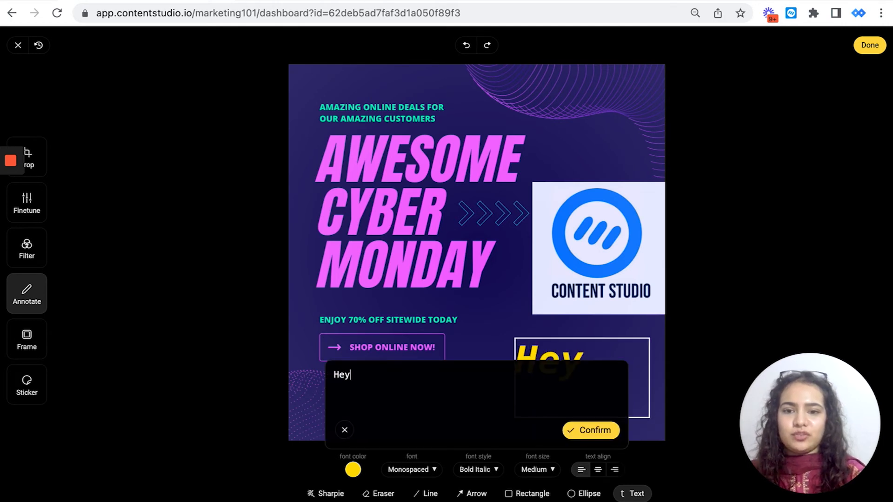
text(!!)
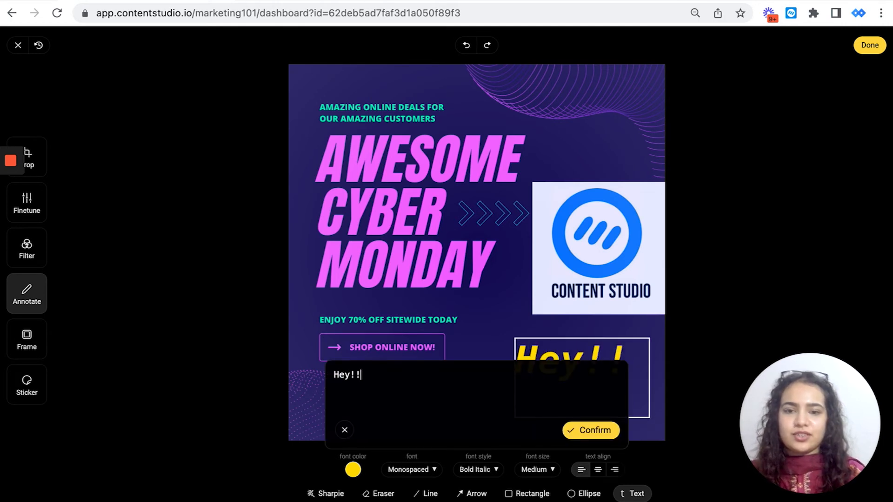
click(607, 430)
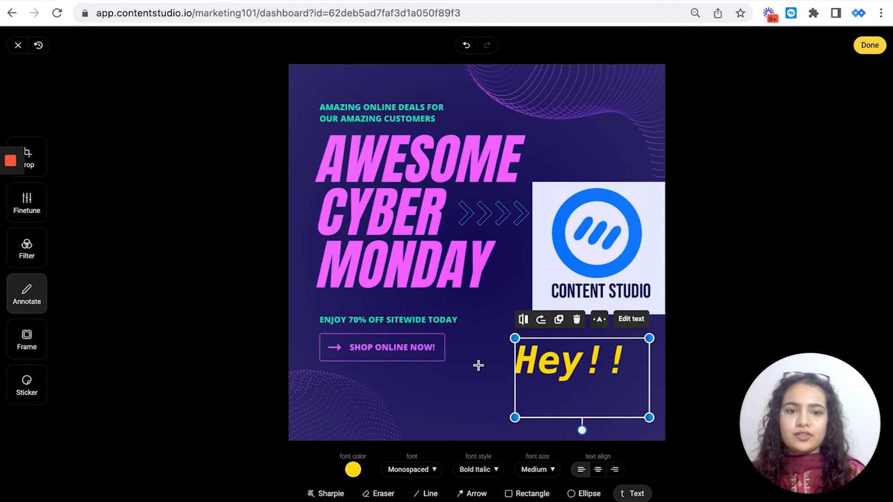
click(597, 470)
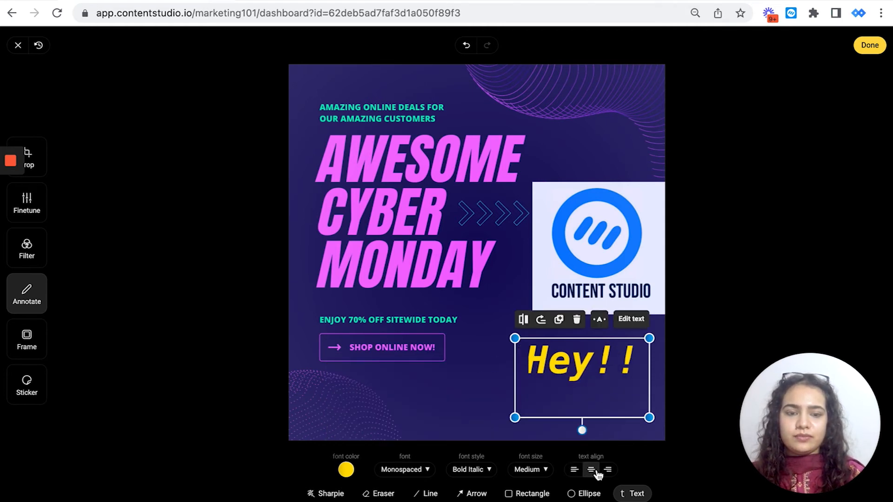
- Try mirroring the "Hey!!" text and flip it back, then duplicate it and undo the copy
click(523, 320)
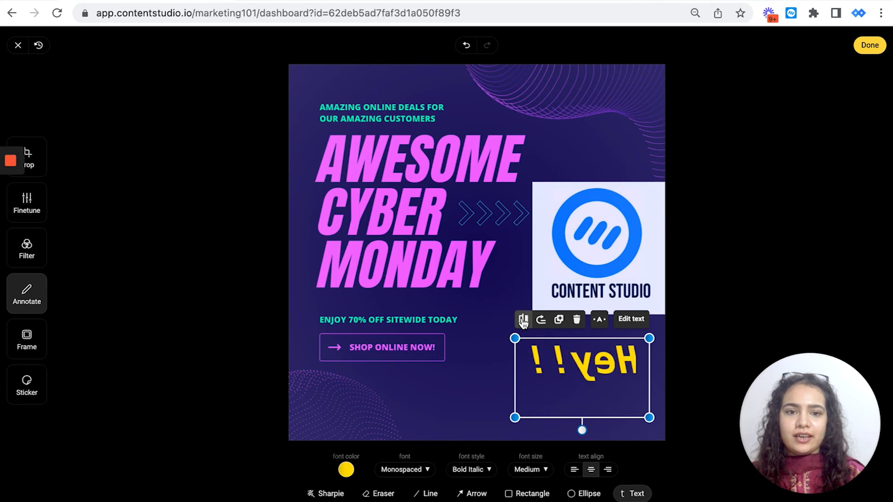
click(523, 320)
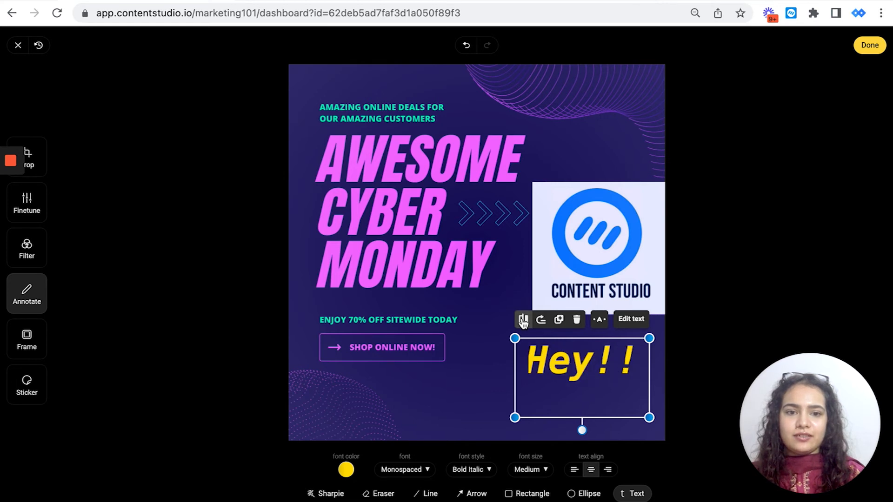
click(560, 320)
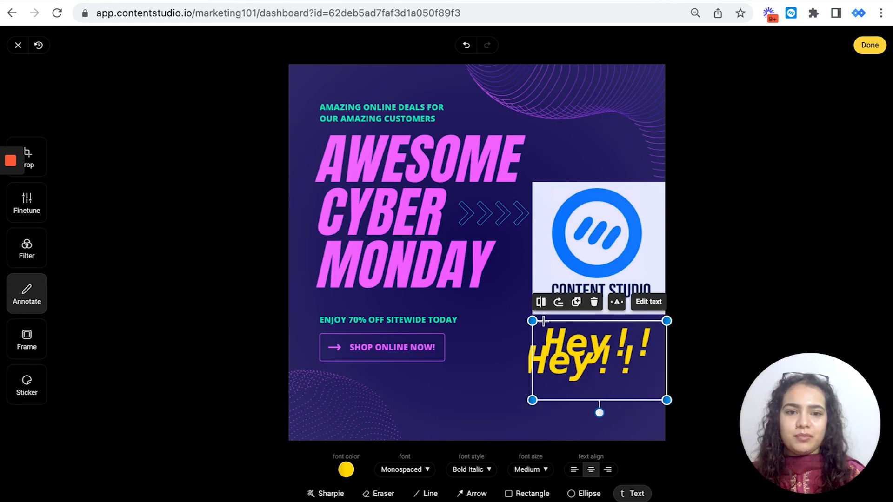
drag(543, 321, 481, 295)
key(ctrl+z)
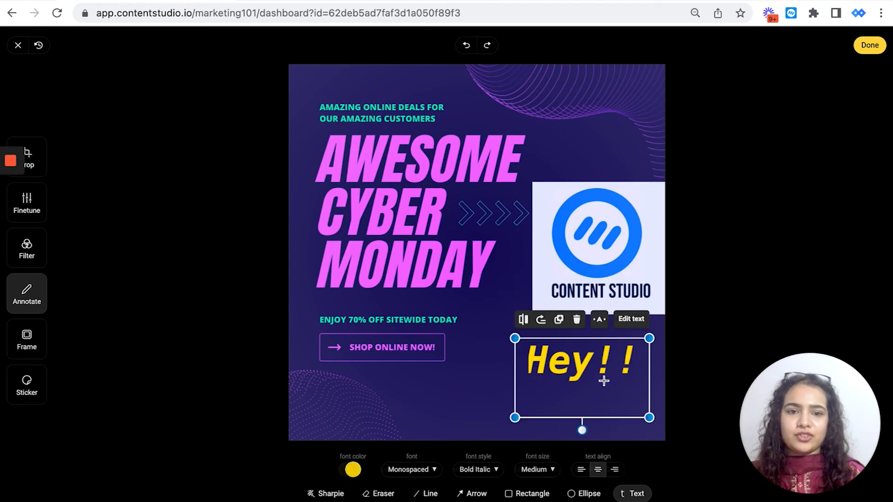
- Confirm the "Hey!!" wording in the text editor, fit the text box's height to its text and deselect it
click(636, 320)
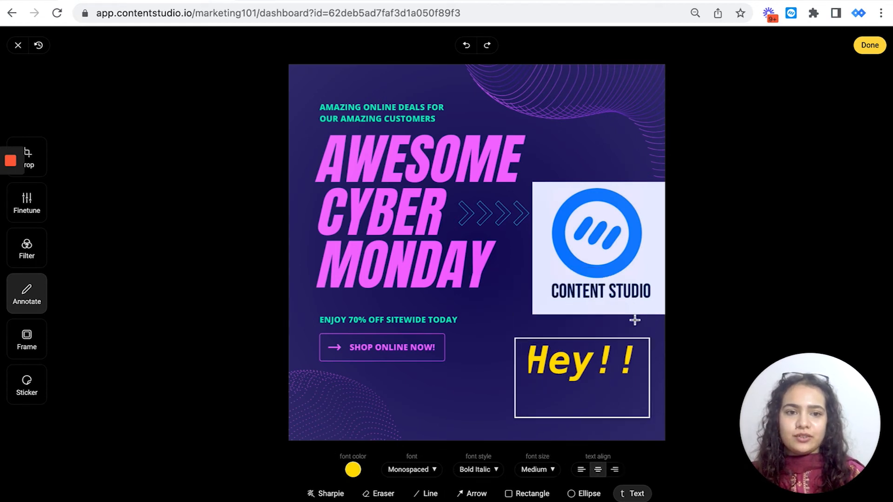
click(592, 431)
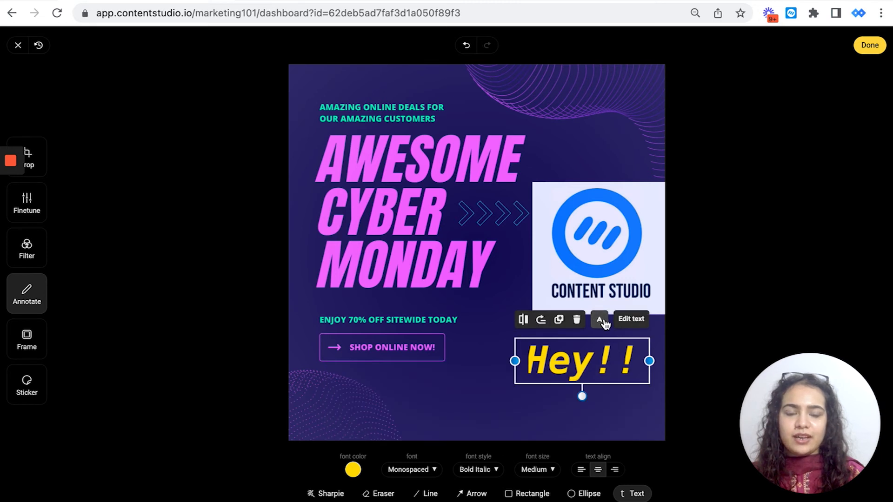
click(444, 395)
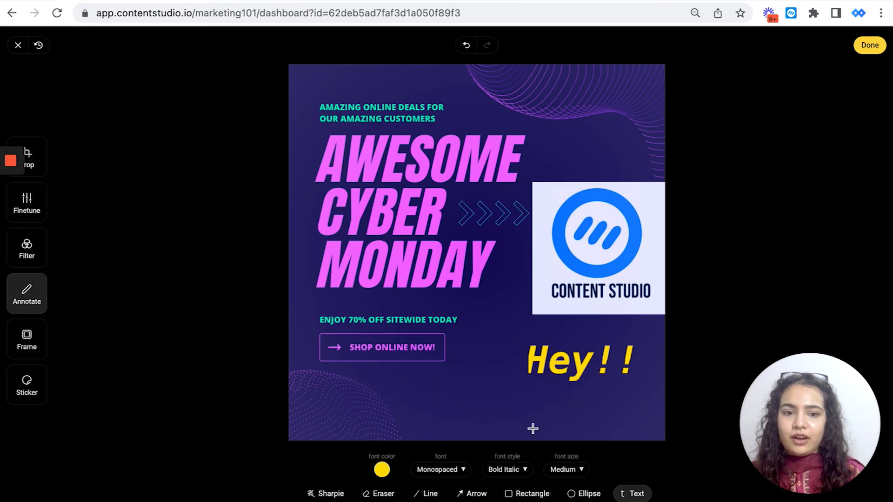
- Add a Mat frame around the image in yellow and set its size to 19%
click(26, 340)
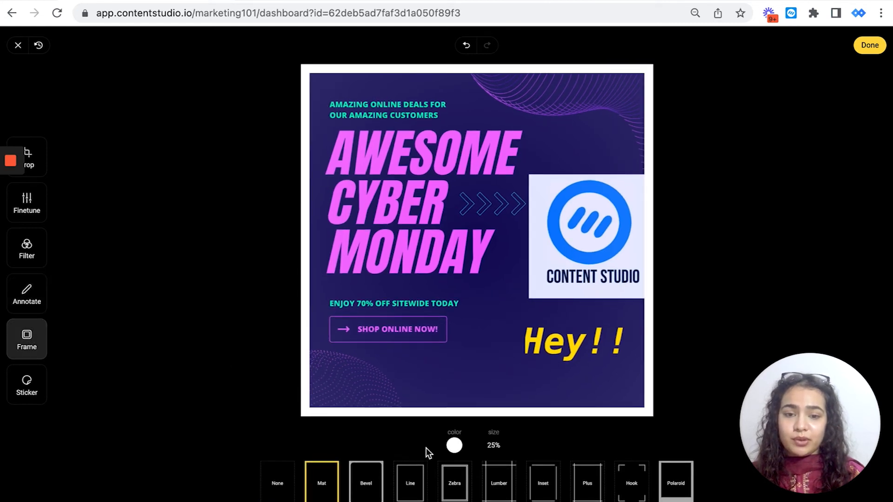
click(453, 446)
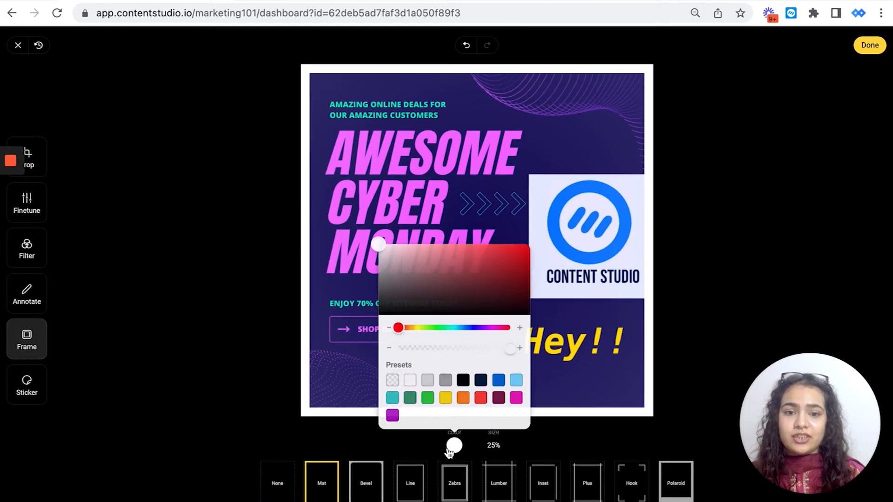
click(442, 401)
click(494, 447)
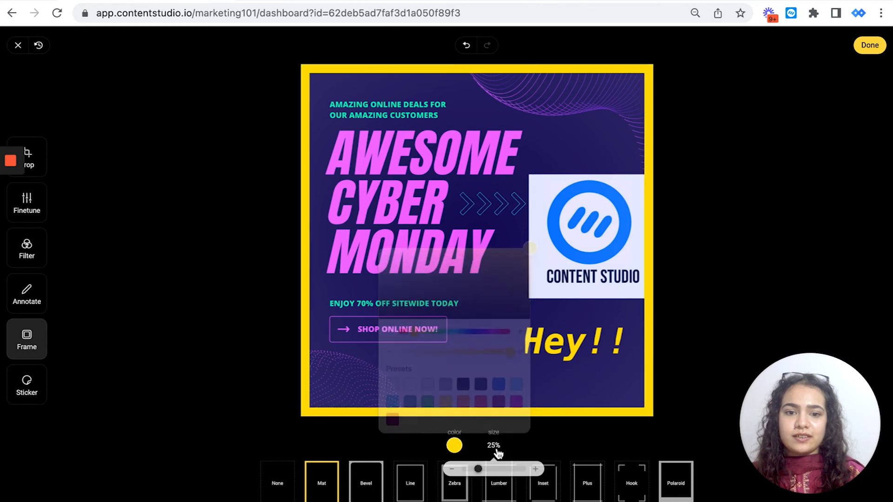
drag(478, 469, 473, 466)
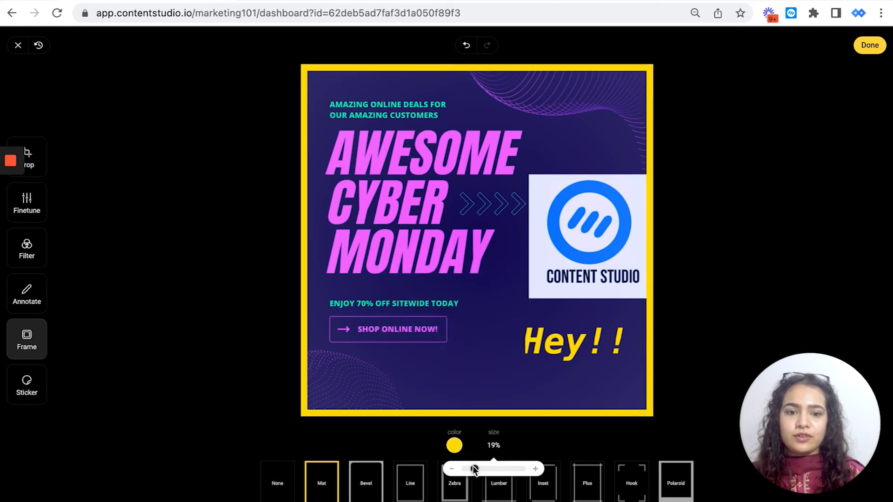
- Add a grinning-face emoji sticker below and beside the "Hey!!" text, tilted about 45 degrees clockwise at 100% opacity
click(28, 386)
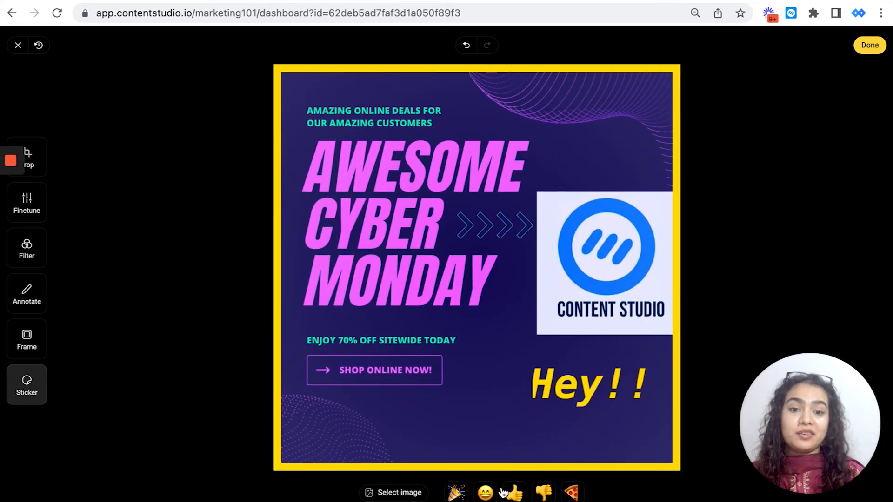
click(485, 494)
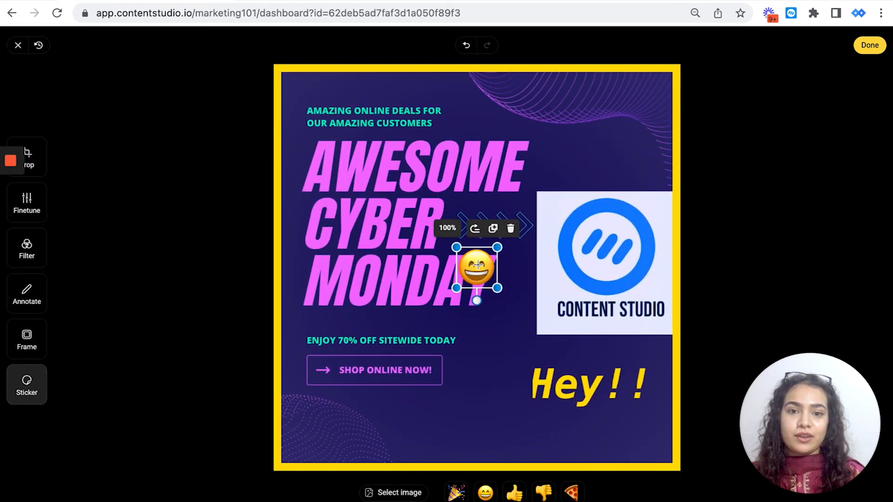
drag(515, 325, 492, 429)
click(459, 381)
drag(488, 407, 478, 443)
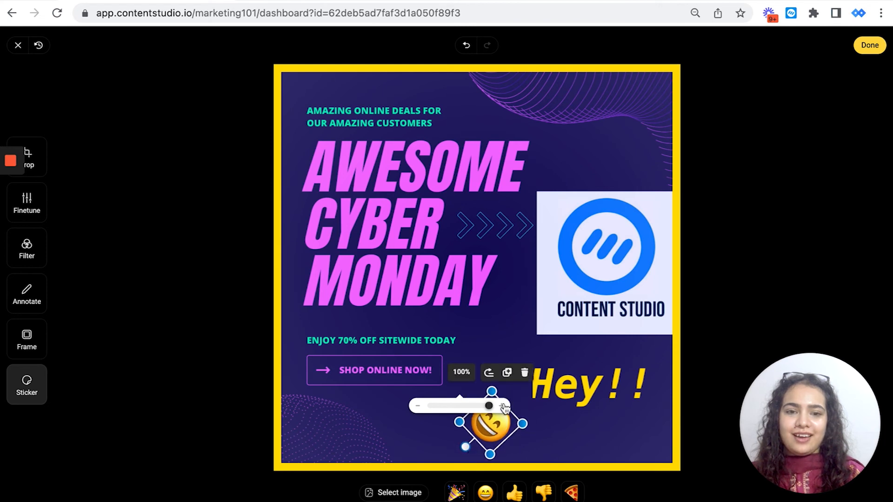
- Try duplicating the grinning-face sticker and moving the copy, and undo it
click(508, 373)
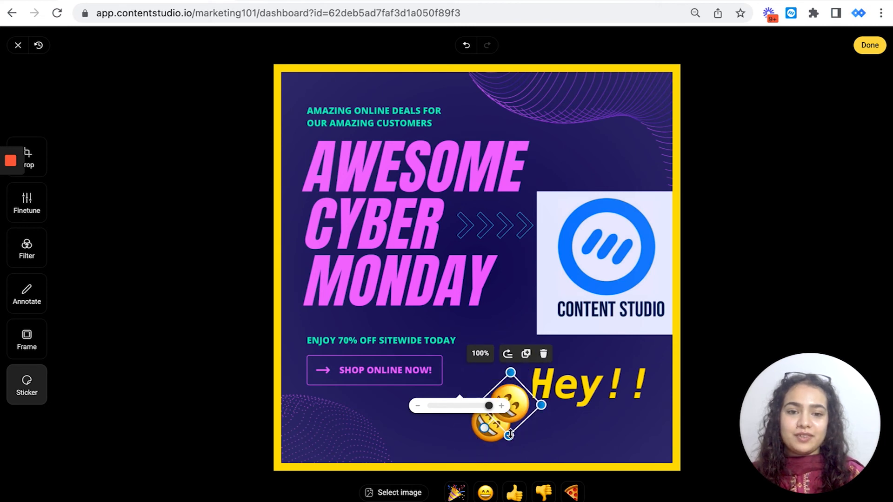
drag(518, 400, 505, 367)
key(super+z)
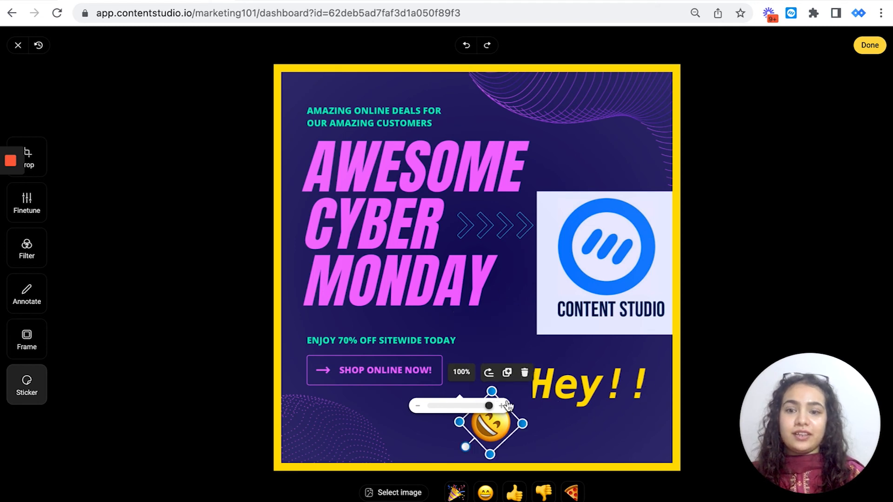
- Save the edited image to the post and publish it immediately with Post Now
click(873, 48)
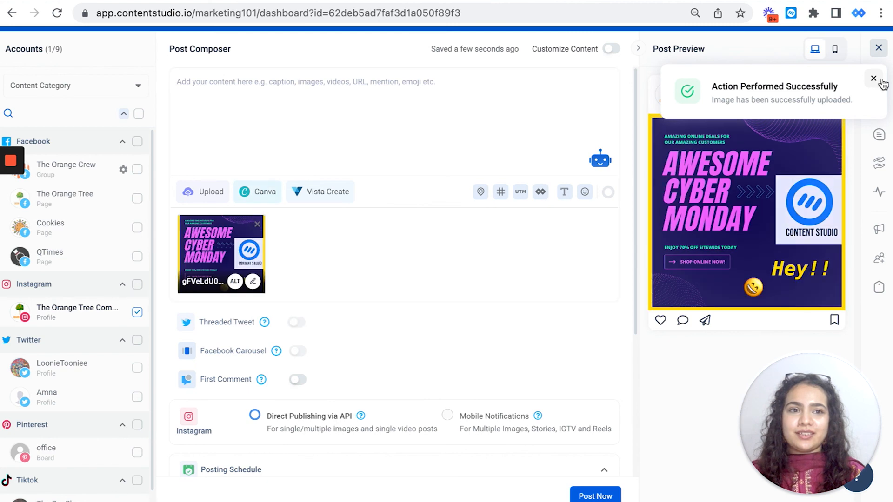
click(874, 78)
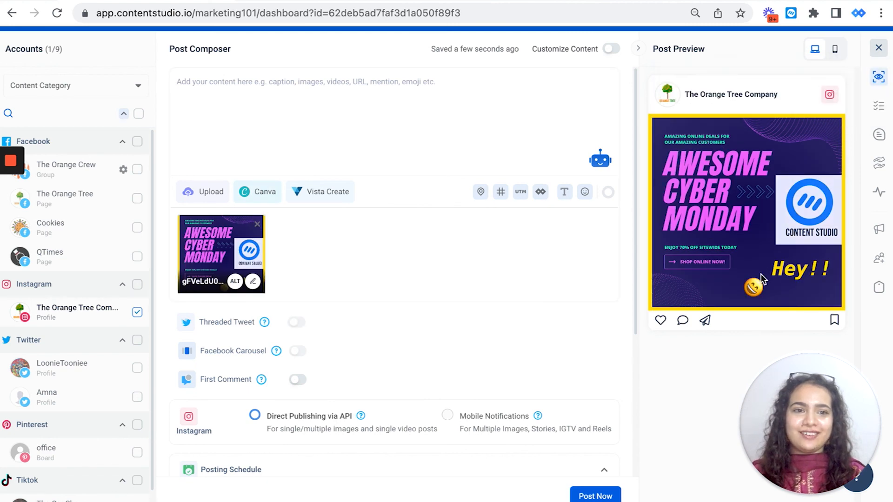
scroll(466, 401, down, 5)
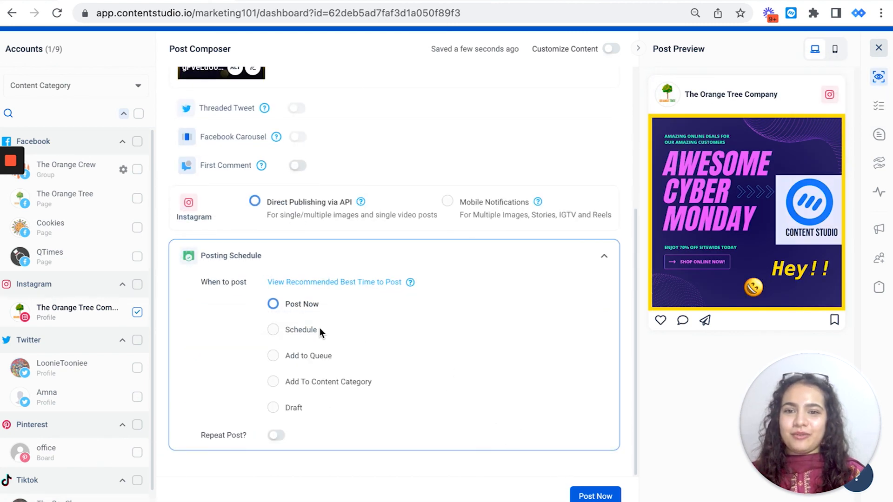
click(583, 499)
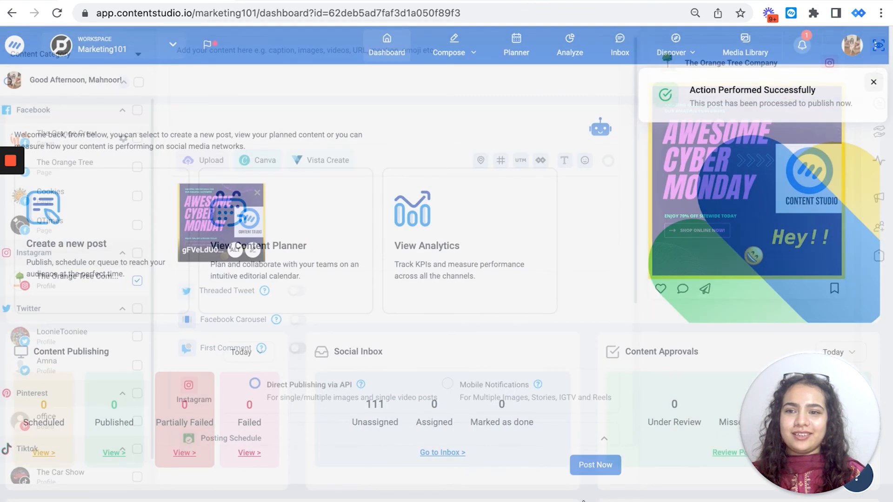